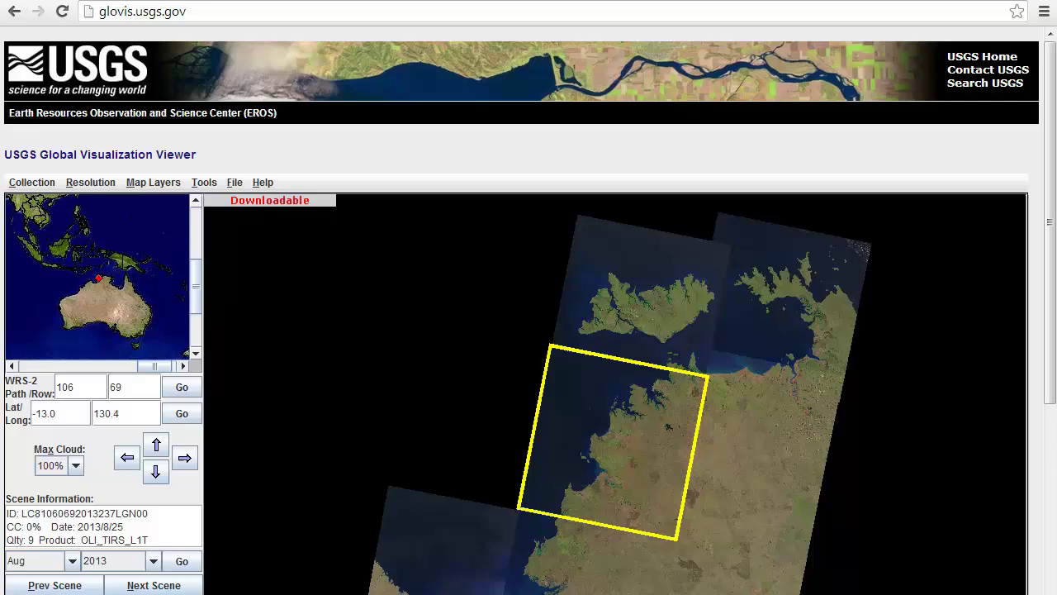
click(982, 0)
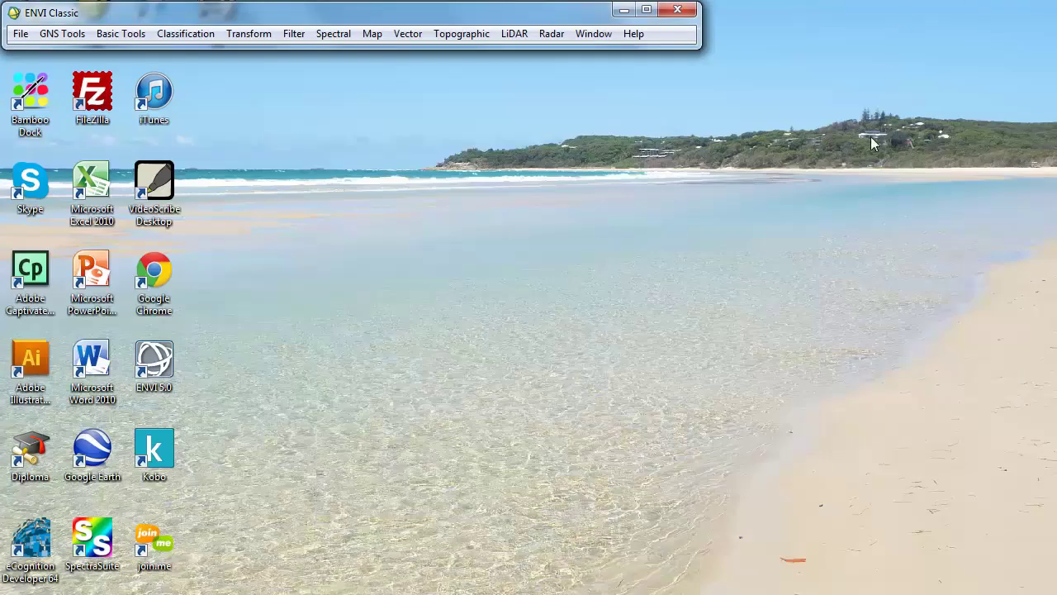
click(20, 33)
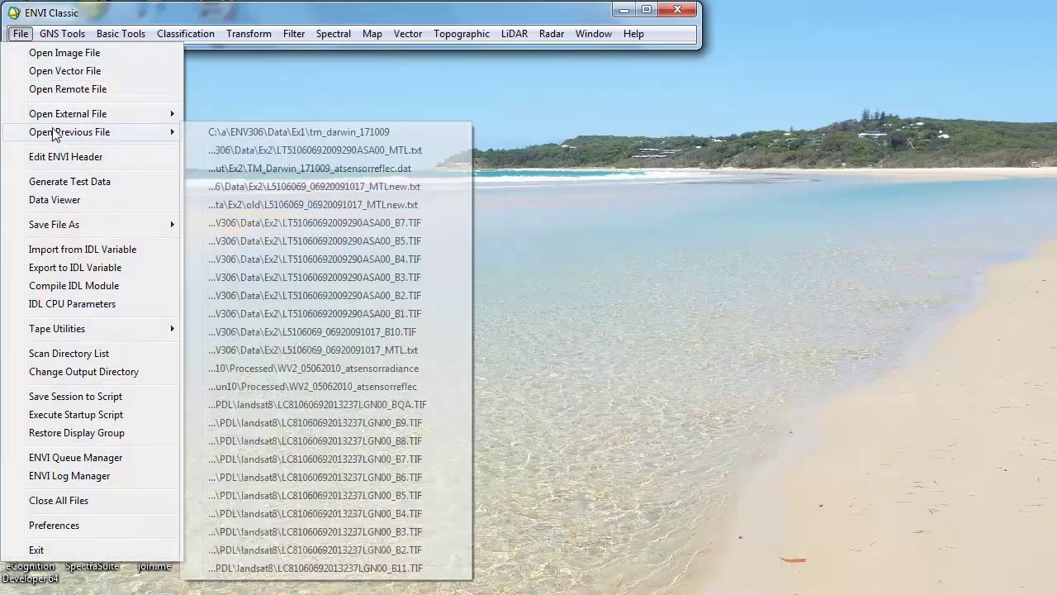
mouse_move(51, 114)
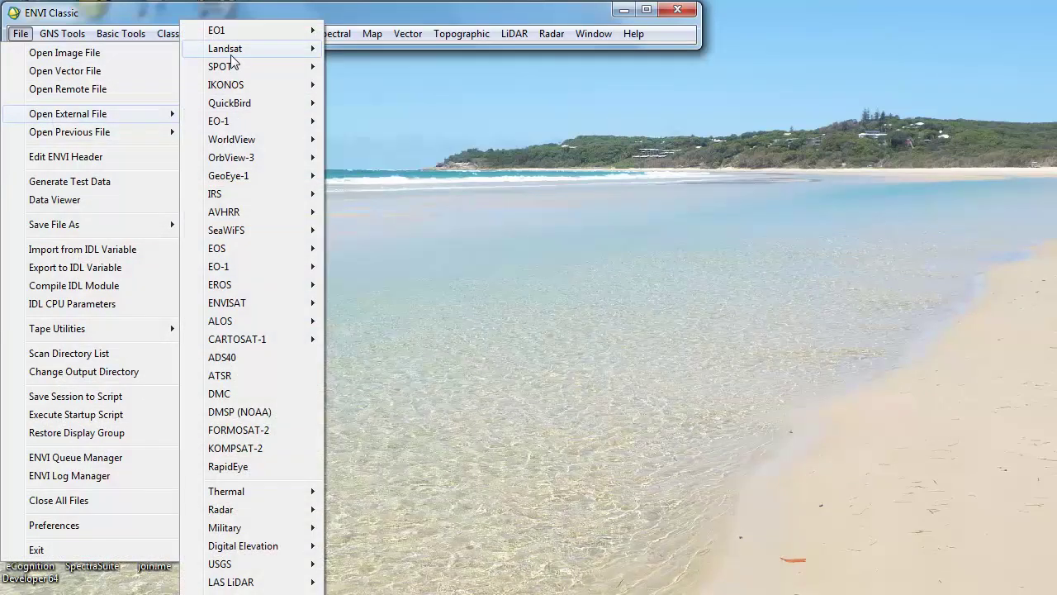
mouse_move(273, 49)
click(86, 85)
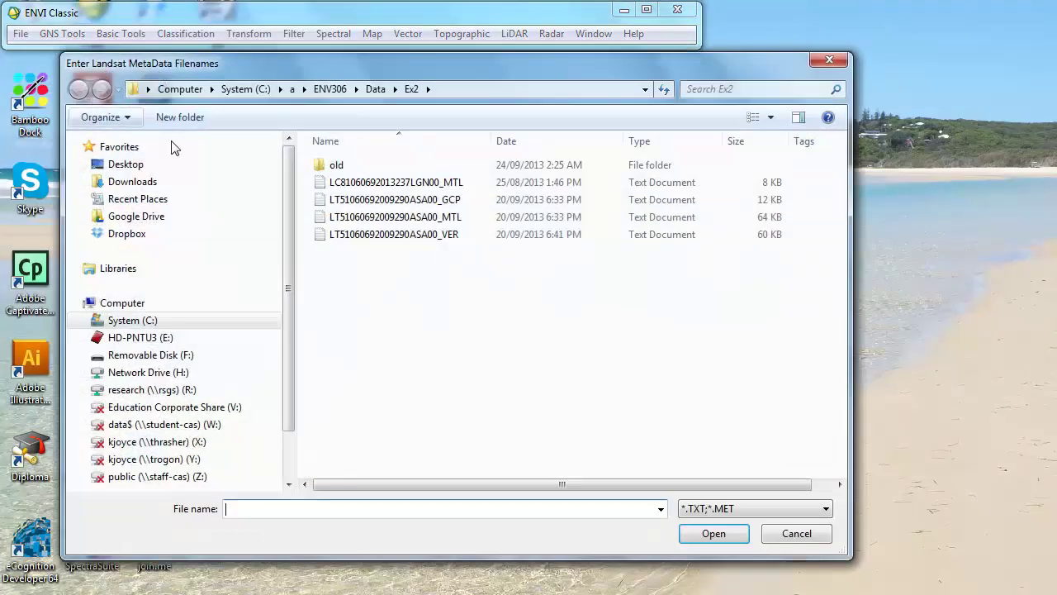
click(431, 183)
click(715, 533)
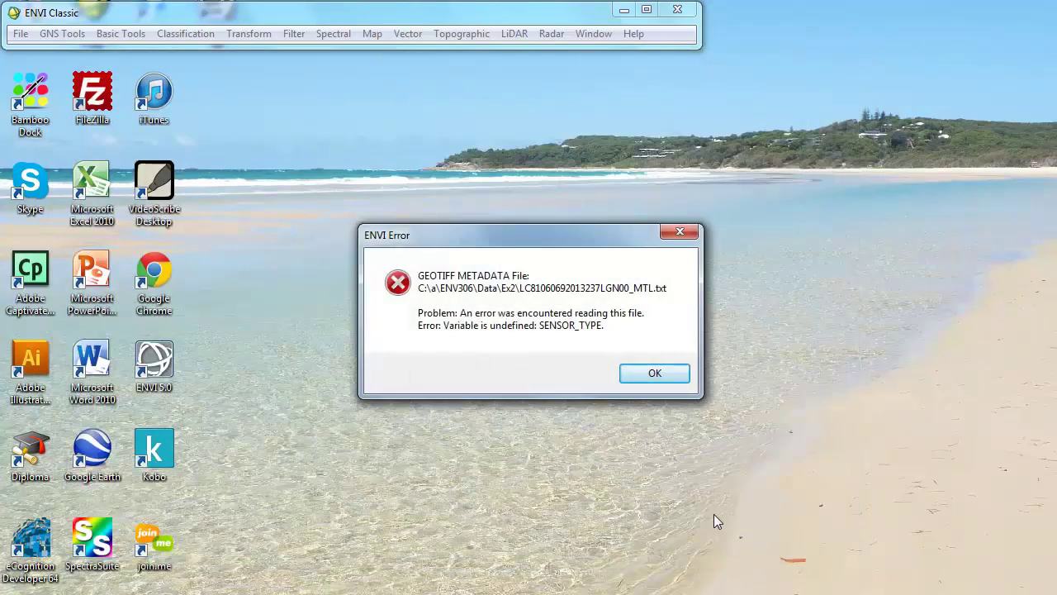
click(673, 375)
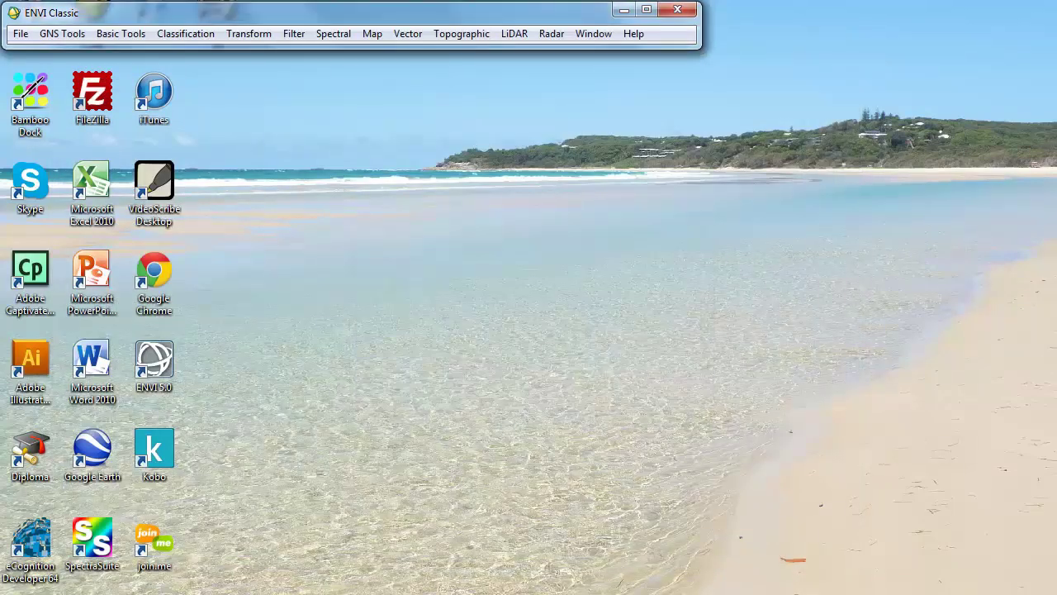
click(622, 472)
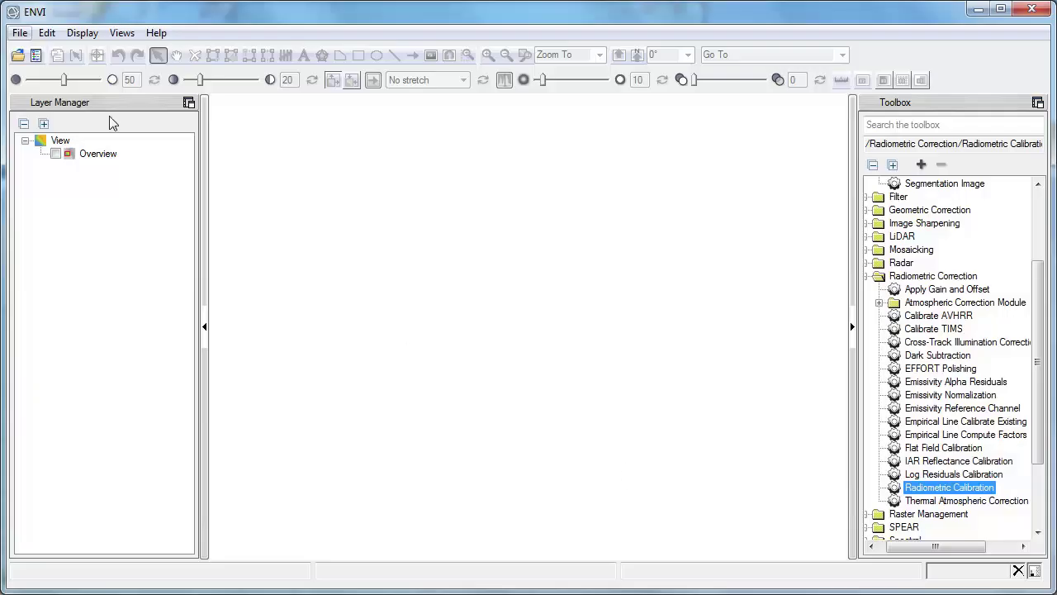
click(18, 33)
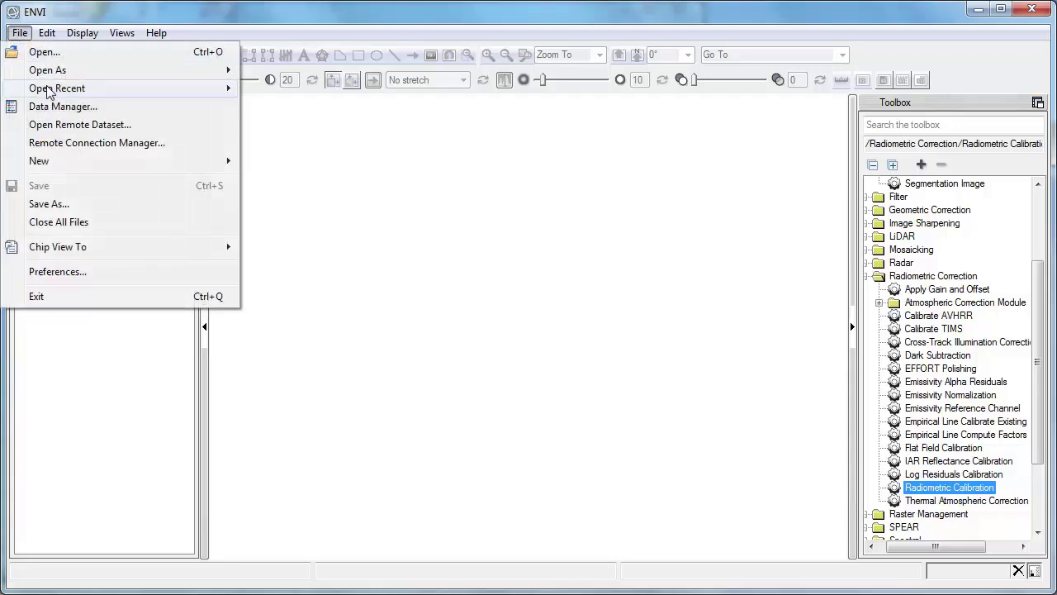
mouse_move(52, 79)
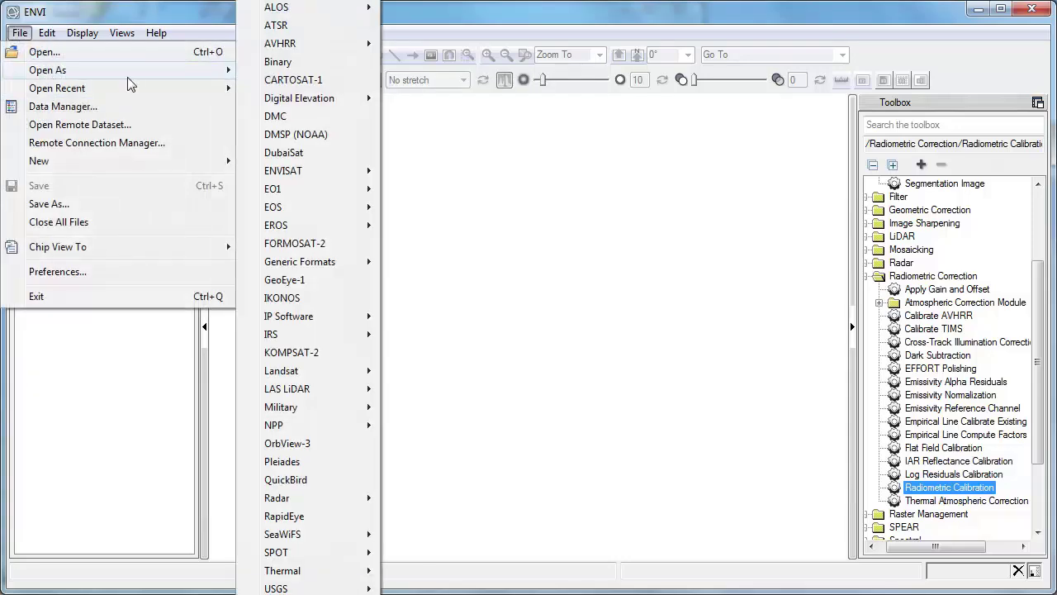
mouse_move(298, 372)
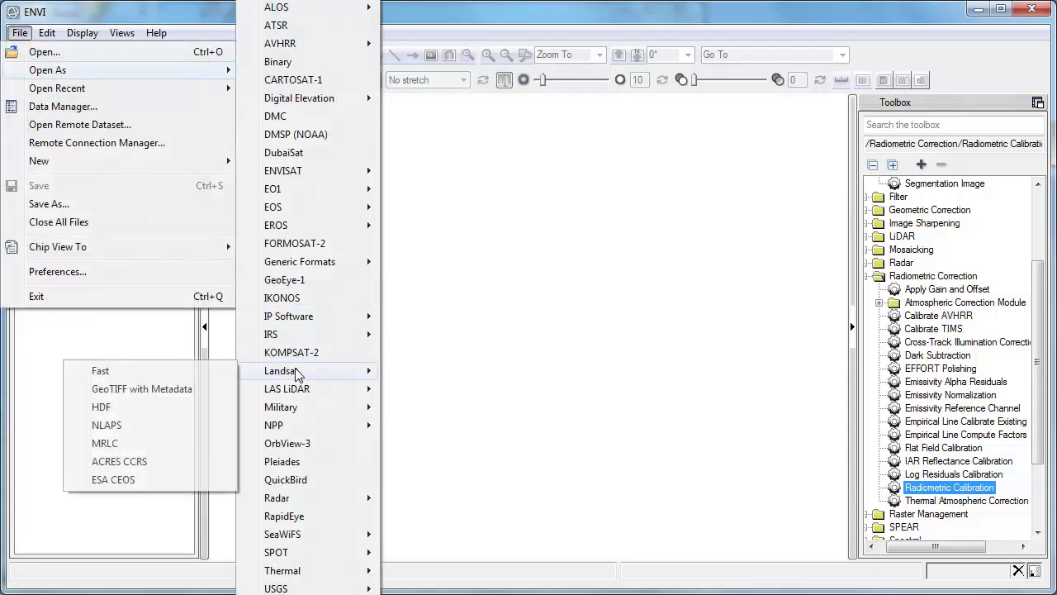
click(185, 392)
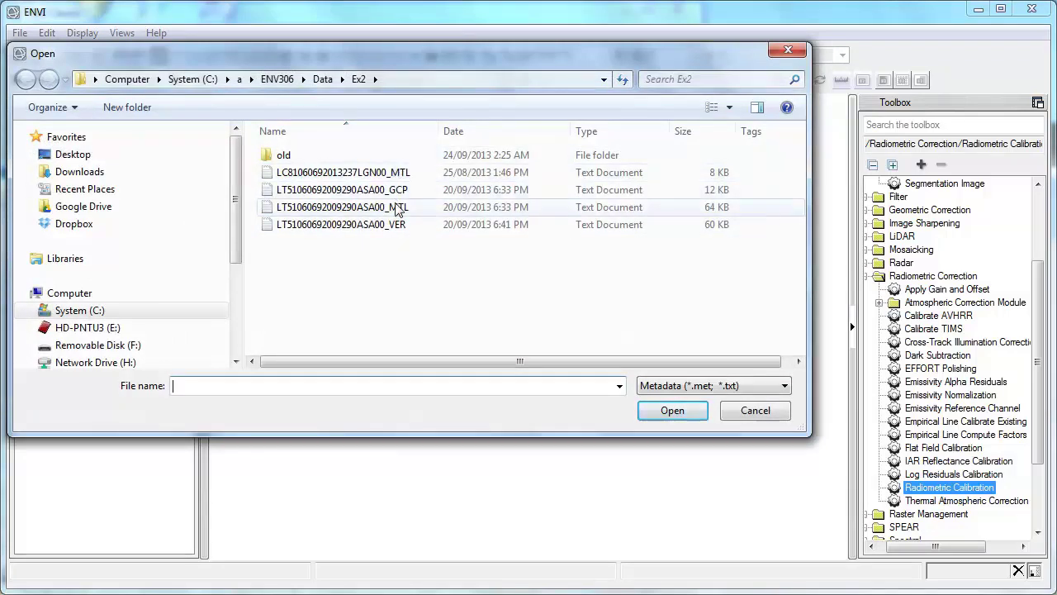
click(347, 172)
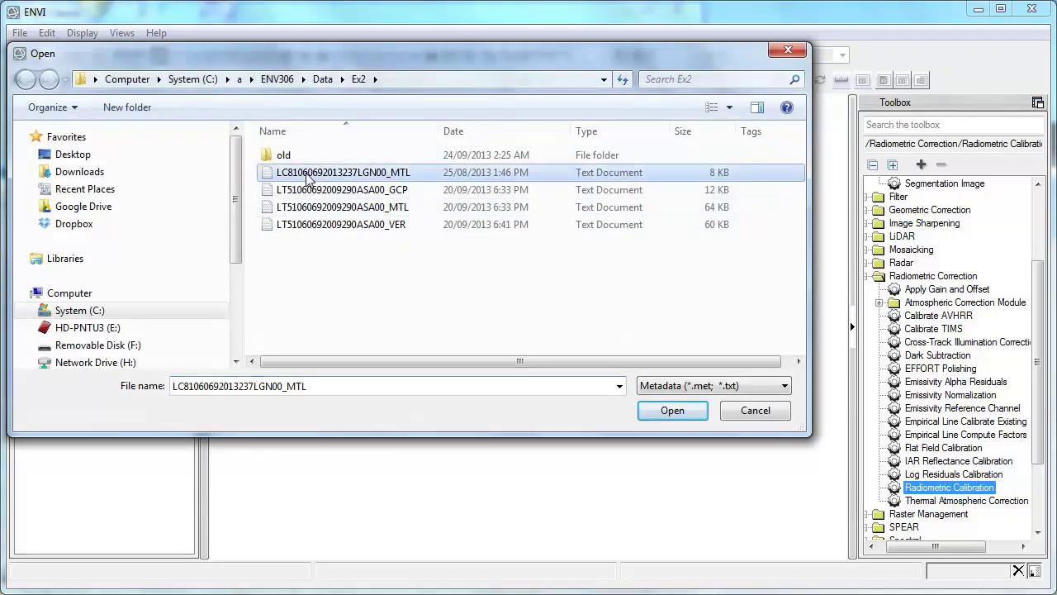
click(672, 410)
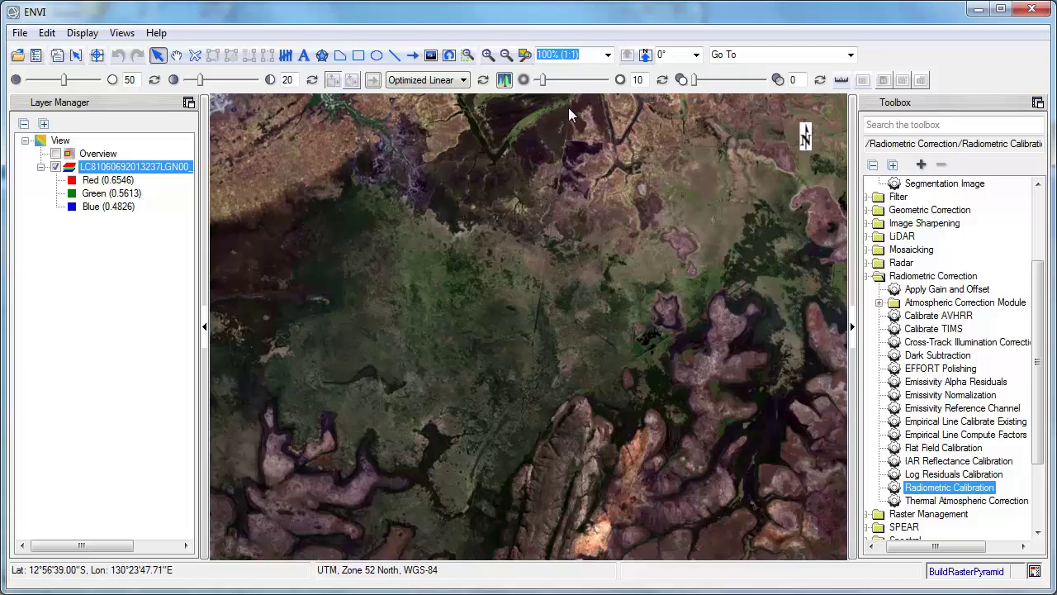
Step: Zoom to the scene's full extent and collapse the Radiometric Correction toolbox folder
click(525, 58)
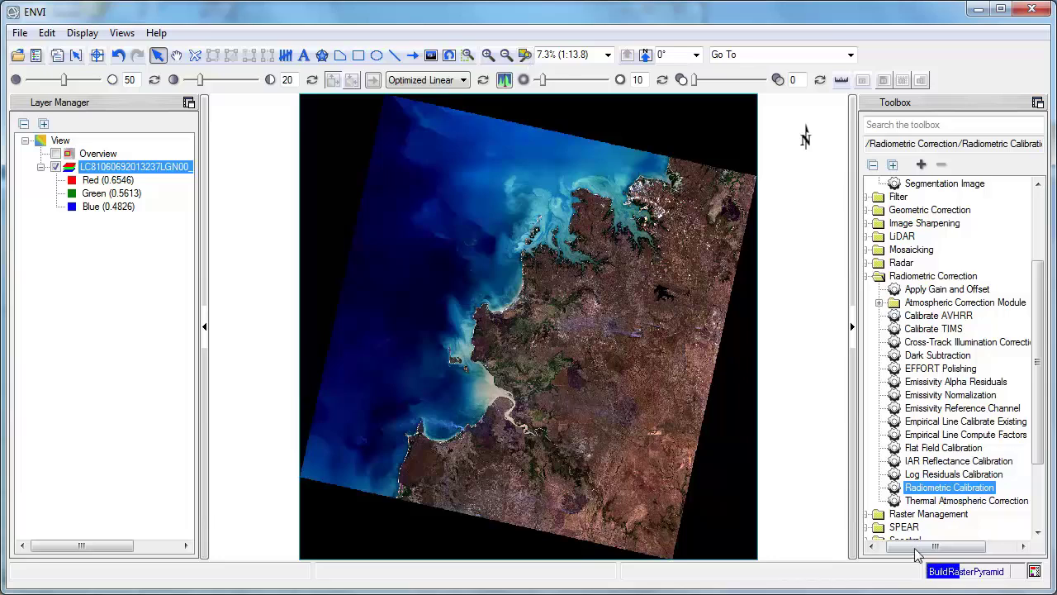
drag(916, 547, 909, 548)
click(876, 276)
Step: Collapse Feature Extraction, expand Radiometric Correction, and launch the Radiometric Calibration tool
click(874, 250)
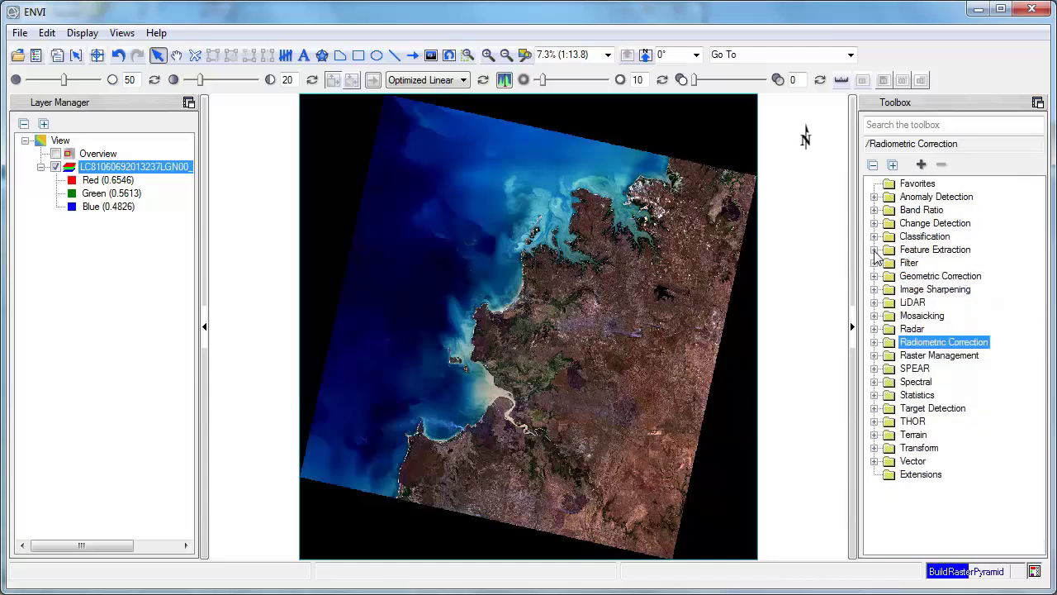
click(875, 343)
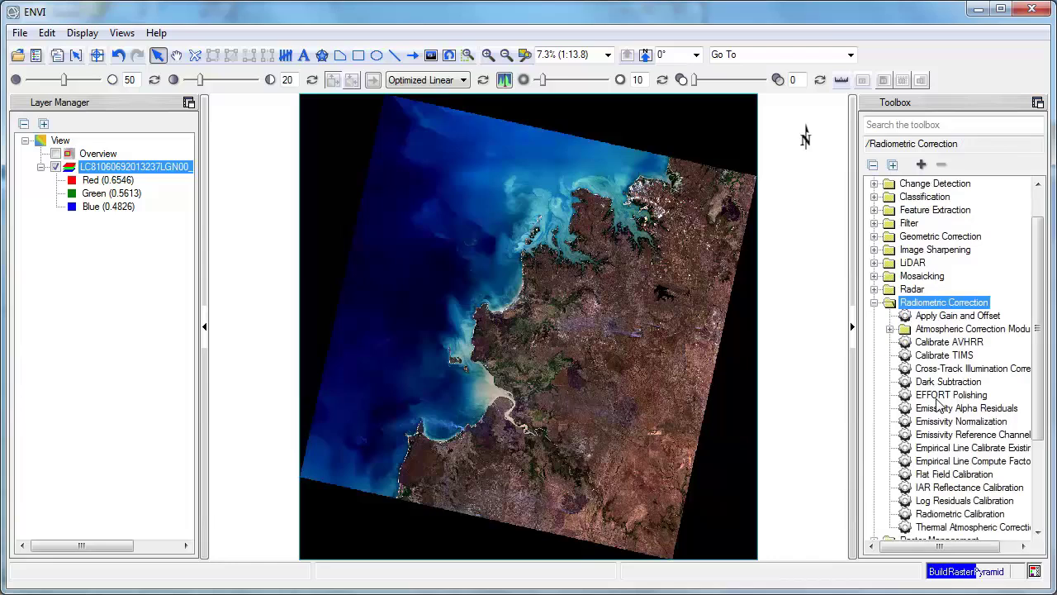
scroll(937, 401, down, 1)
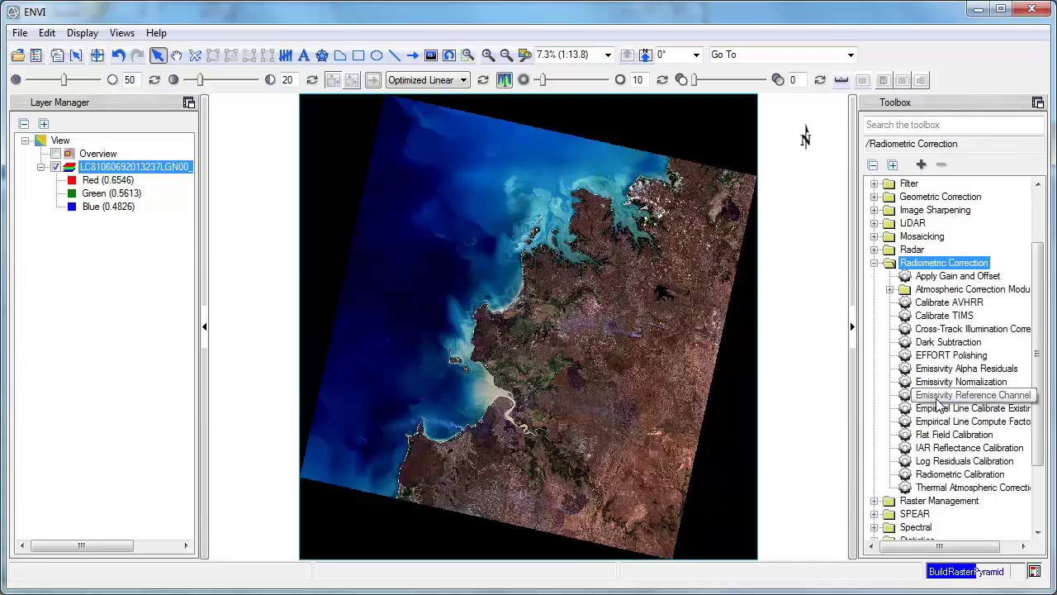
double_click(929, 476)
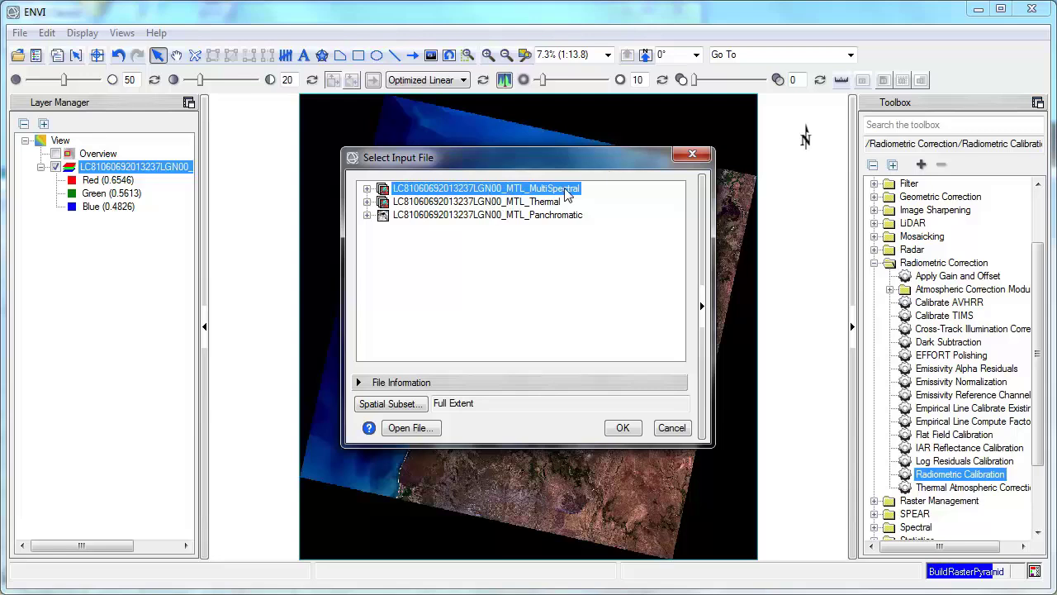
Step: Use the MultiSpectral bands as input and set Calibration Type to Reflectance
click(620, 428)
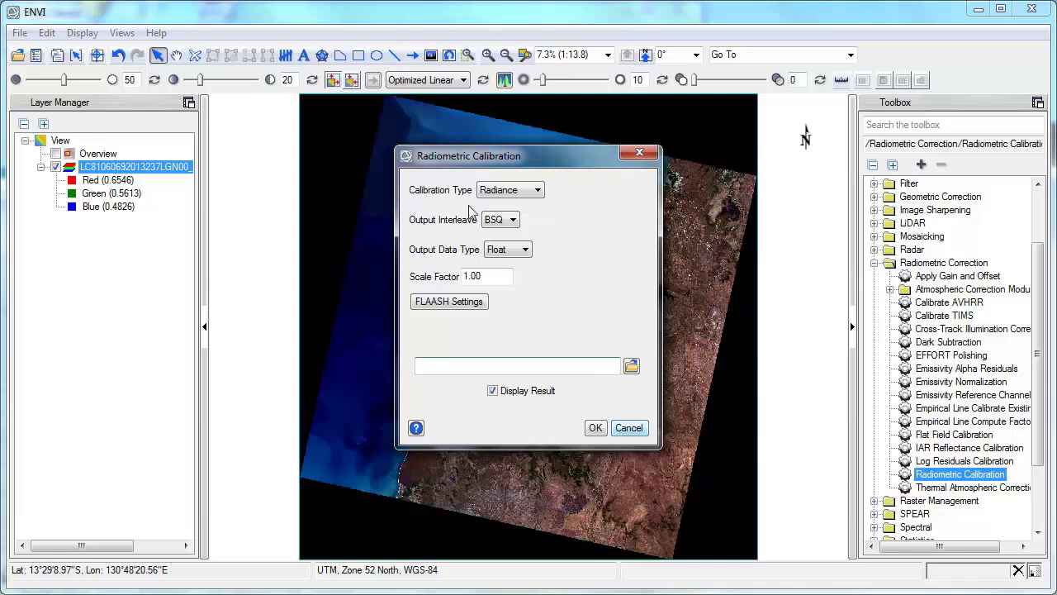
click(531, 194)
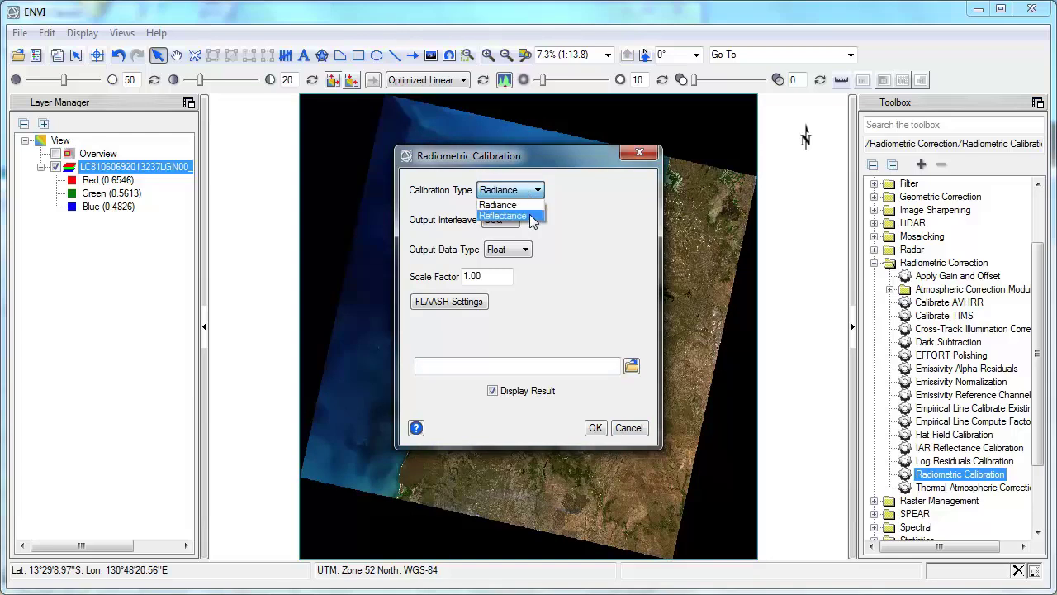
click(533, 217)
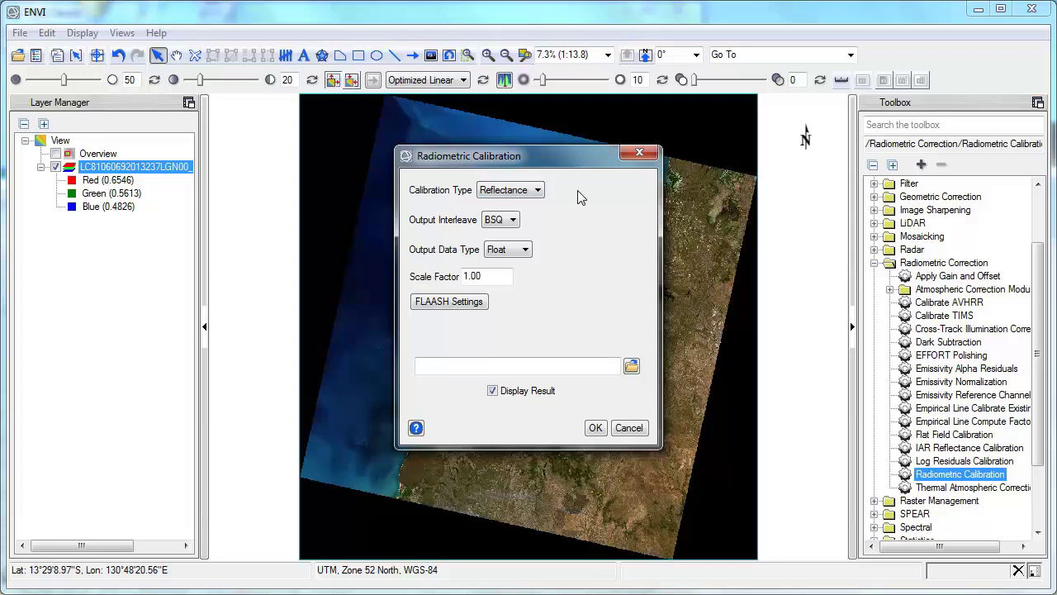
click(629, 369)
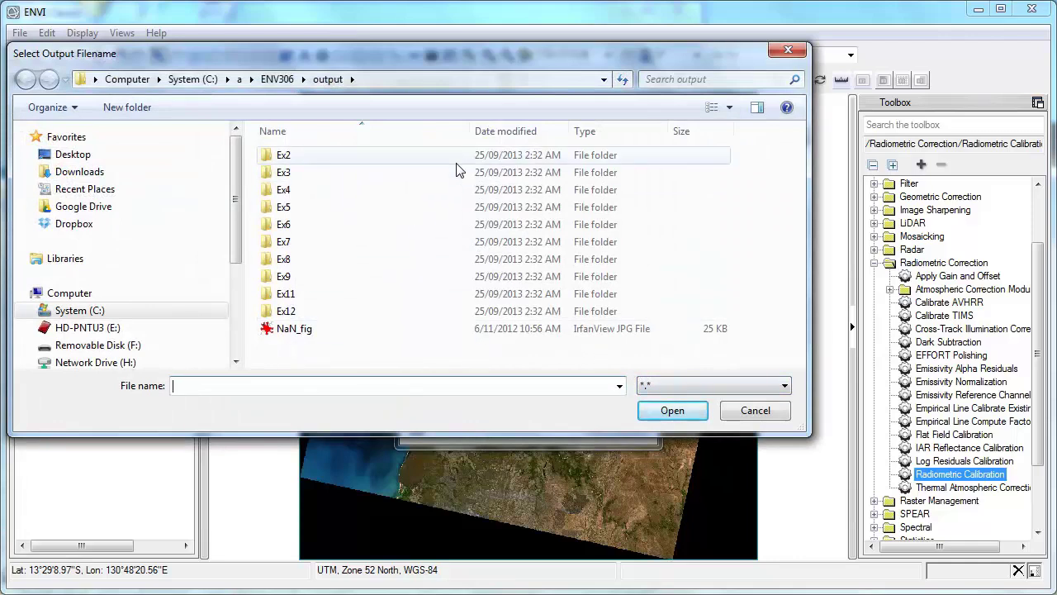
click(311, 160)
double_click(311, 159)
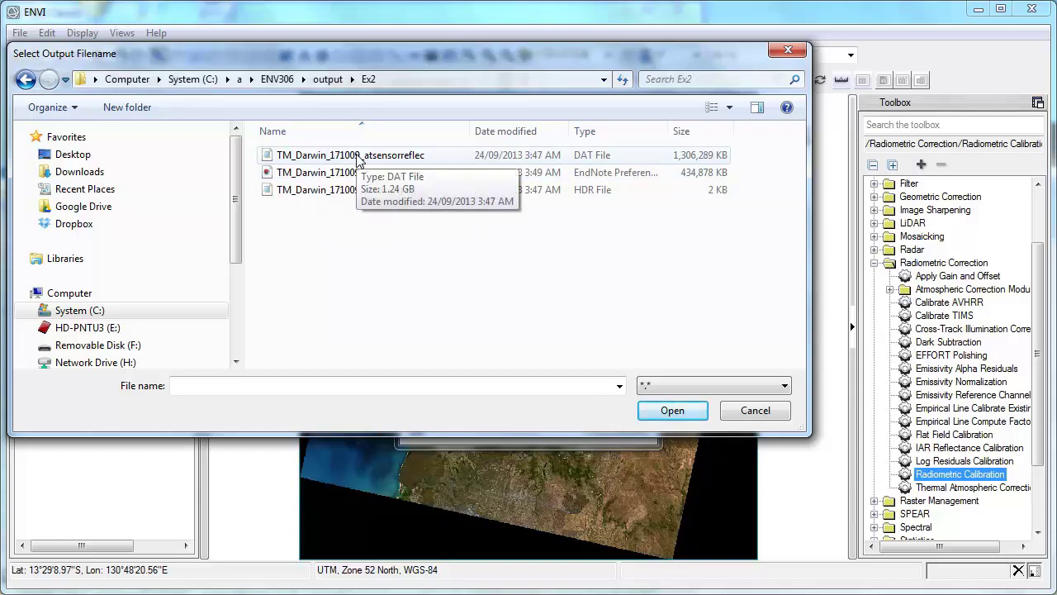
click(737, 415)
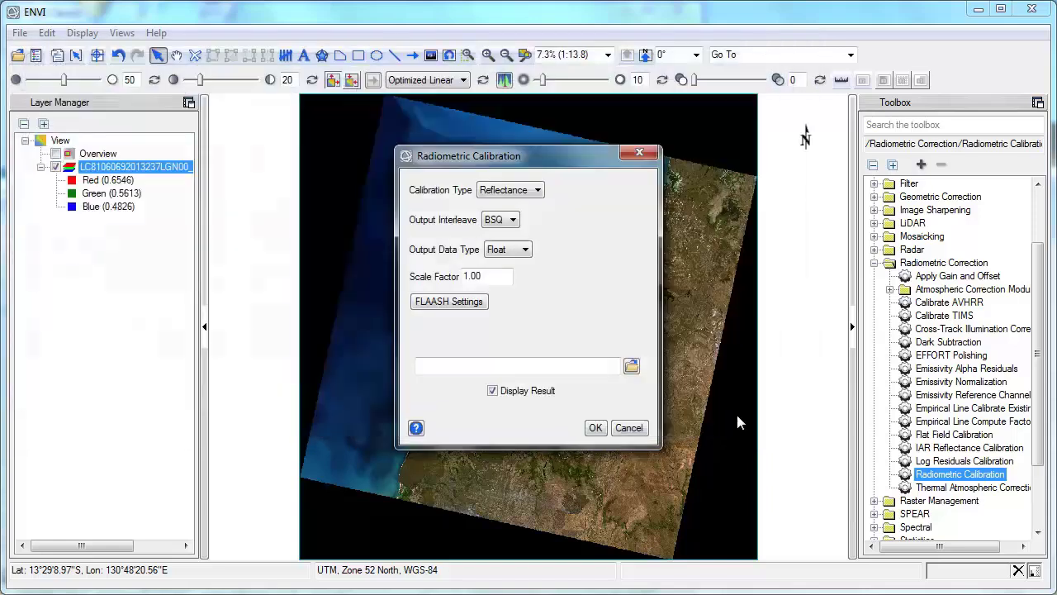
Step: Cancel the Radiometric Calibration dialog without running it and minimize ENVI 5
click(629, 429)
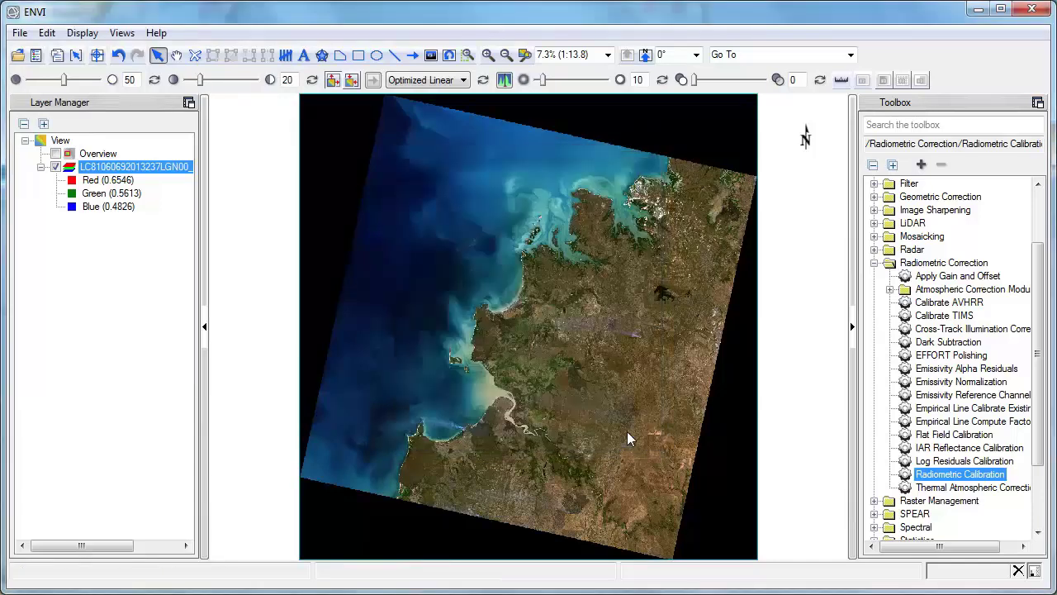
click(976, 10)
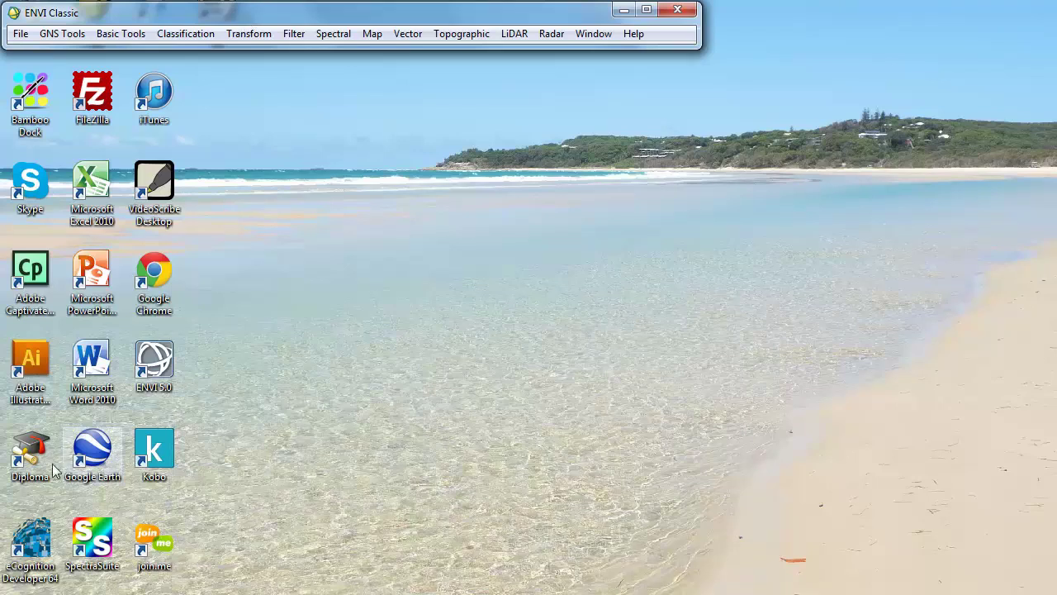
Step: Find ENVI Classic + IDL under Start > All Programs > ENVI 5.0 > Tools and show its context menu
click(16, 589)
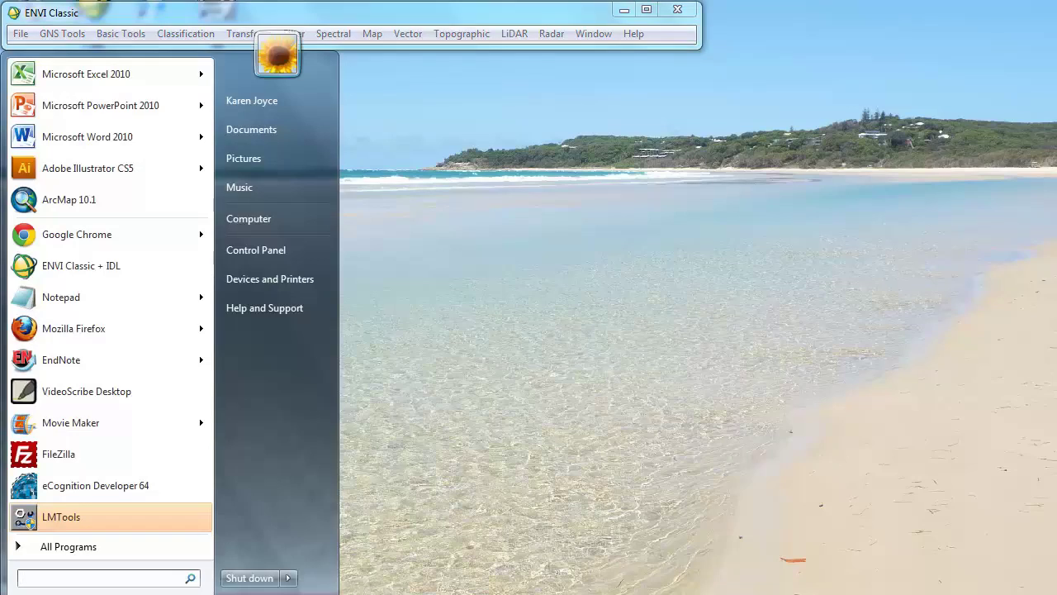
click(30, 548)
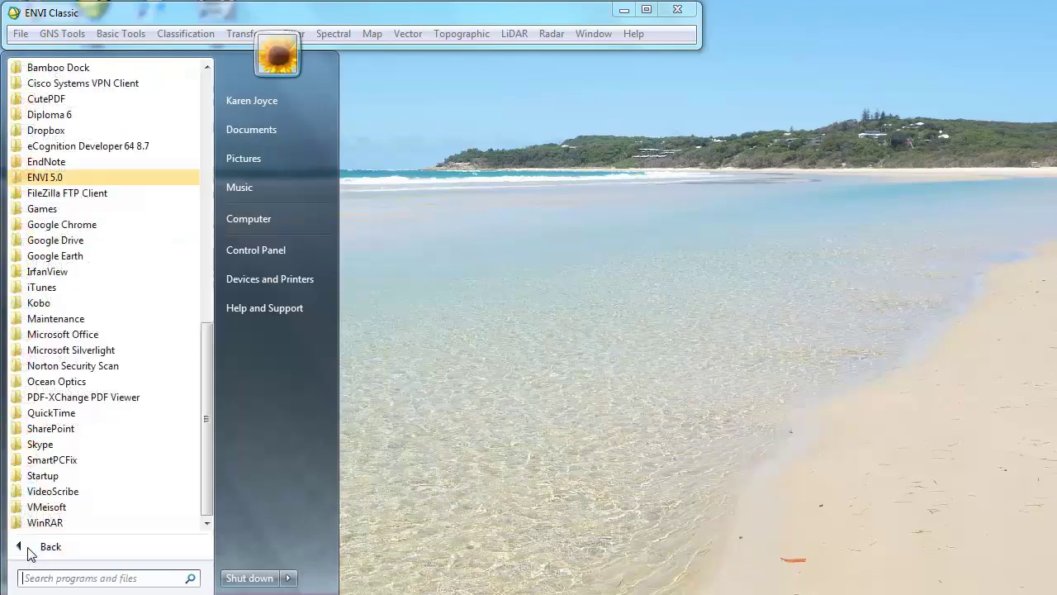
click(46, 178)
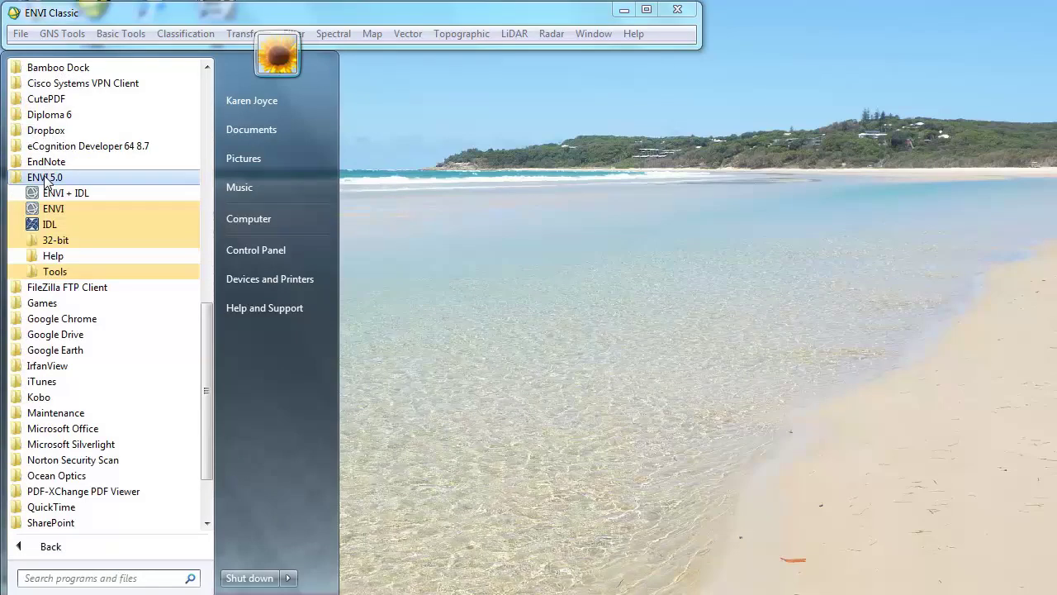
click(55, 272)
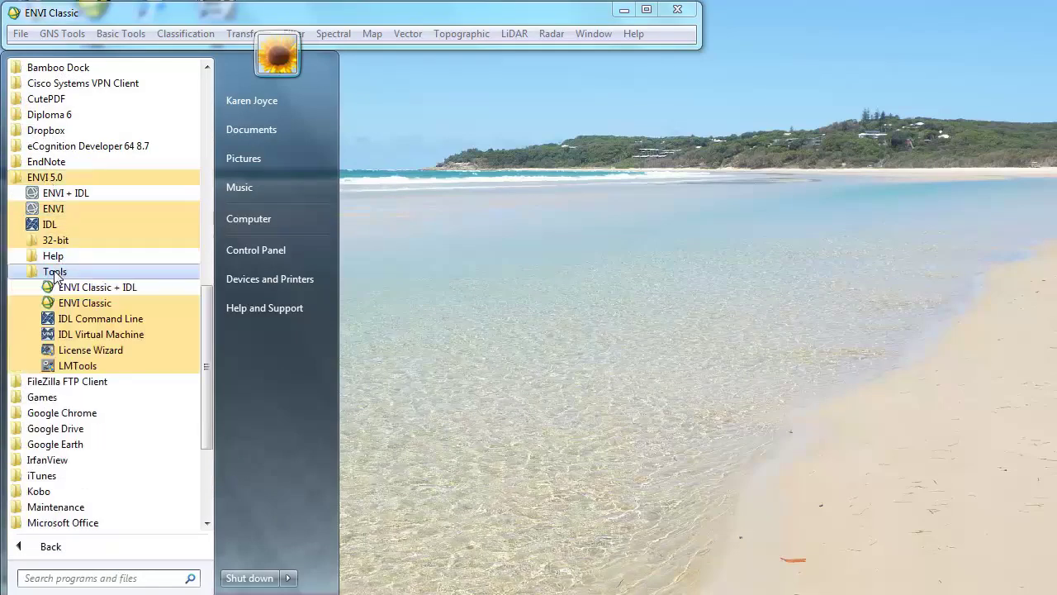
click(117, 287)
right_click(117, 288)
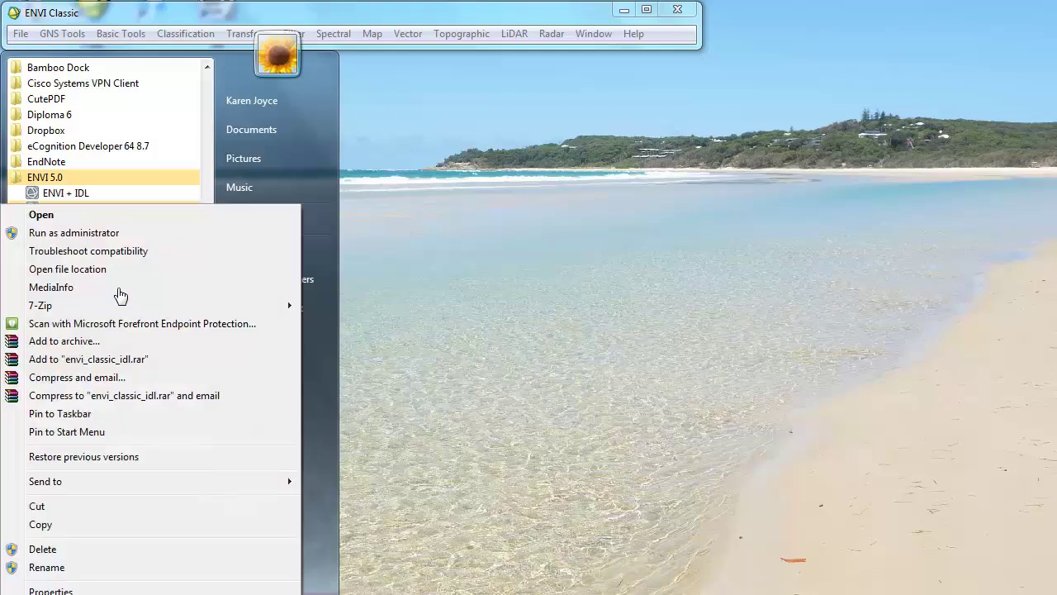